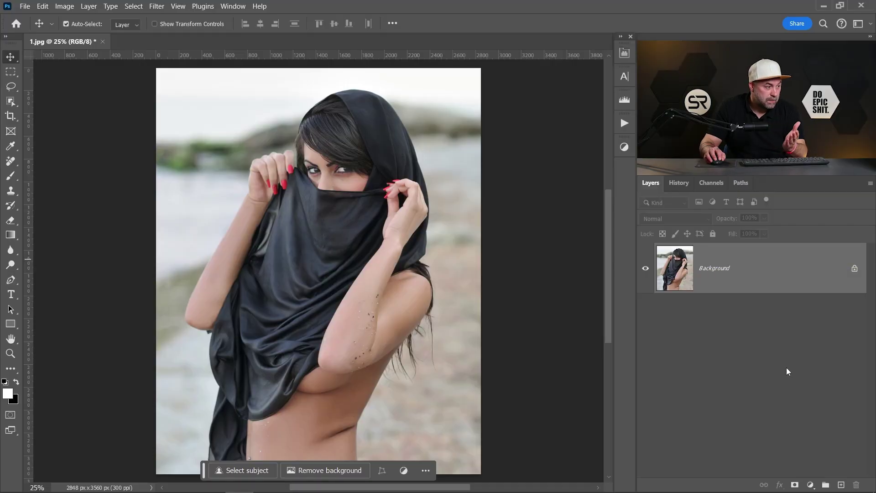
Add a Gradient Map adjustment layer using the black-to-white Basics preset
left_click(811, 485)
left_click(793, 395)
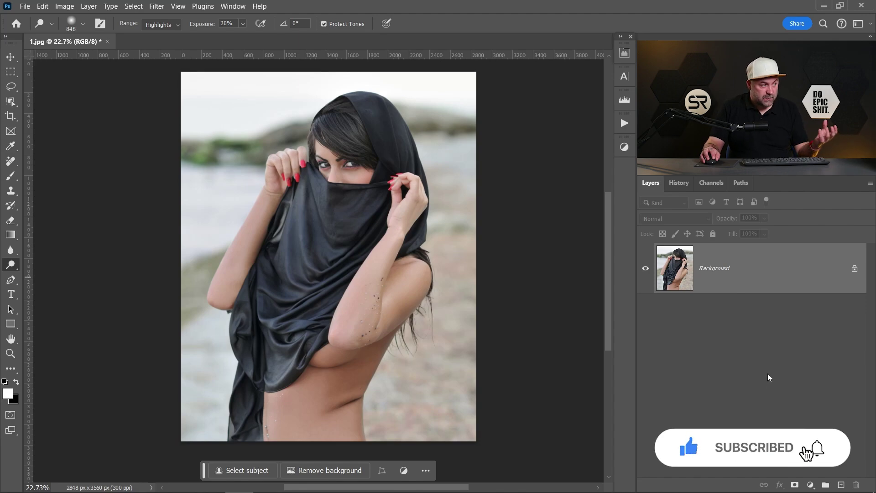
left_click(810, 484)
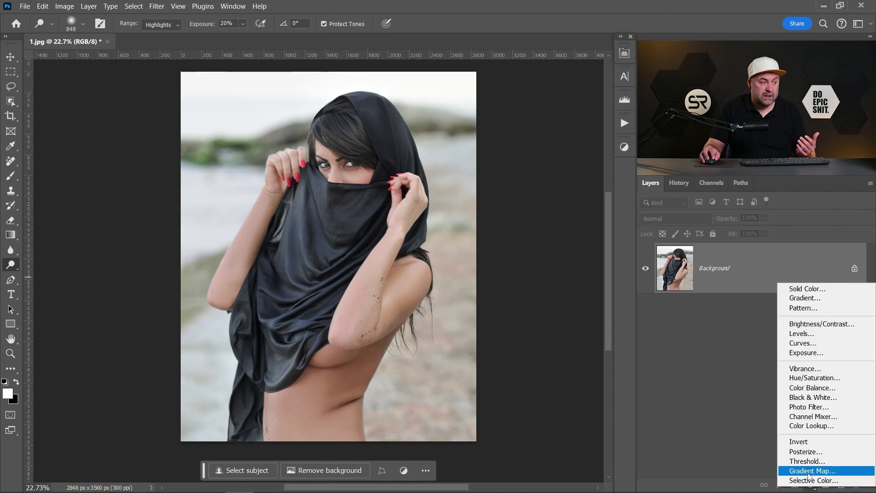
left_click(810, 471)
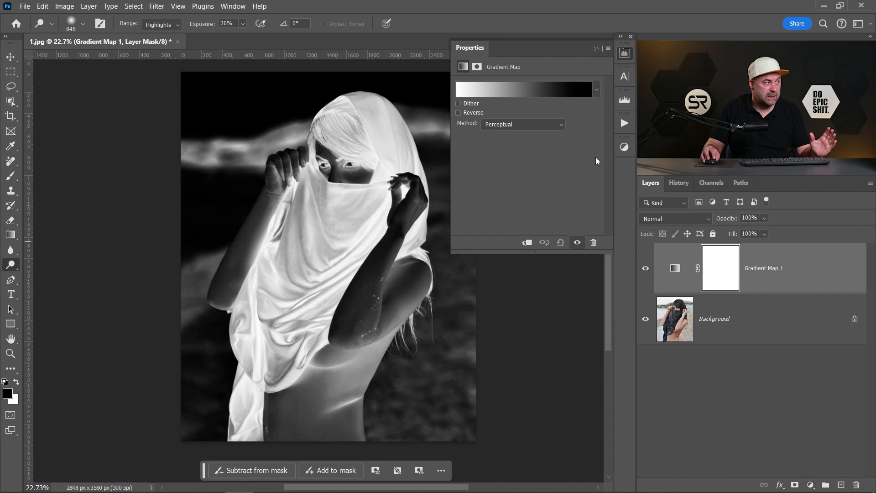
left_click(596, 89)
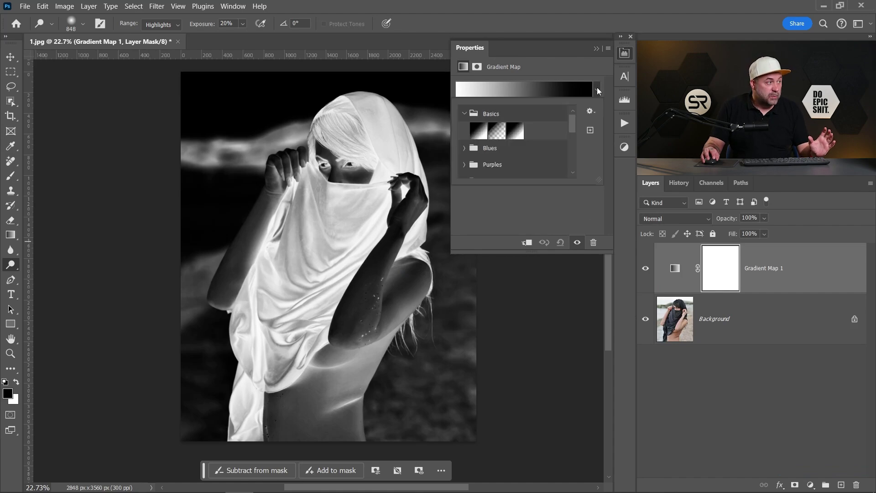
left_click(479, 132)
key("Return")
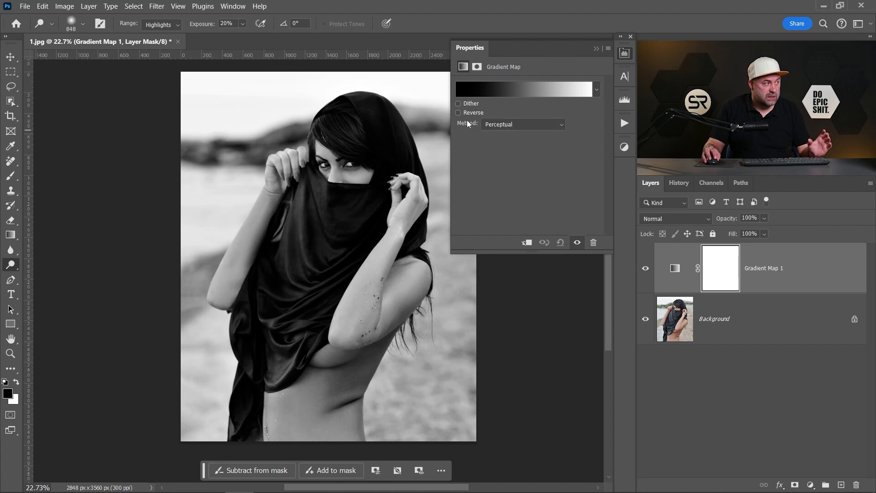
Try the Perceptual, Linear, Classic, Smooth and Stripes methods, settling on Classic
left_click(527, 122)
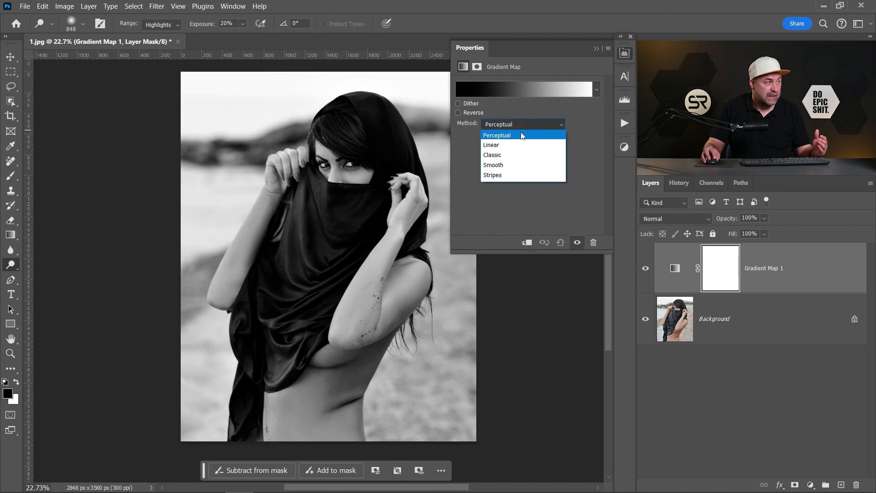
left_click(521, 132)
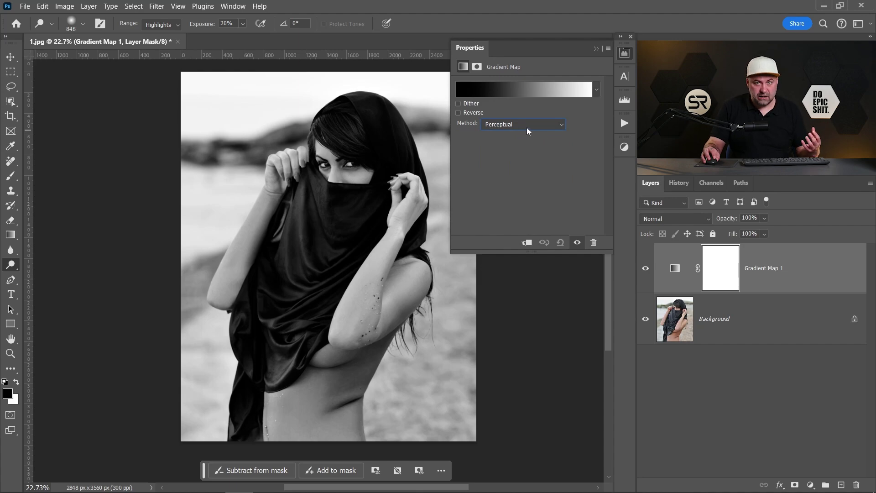
left_click(525, 129)
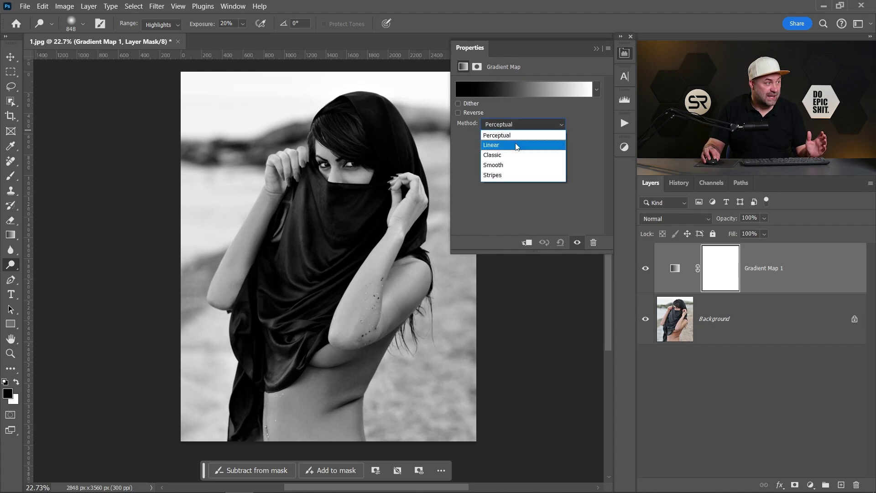
left_click(517, 146)
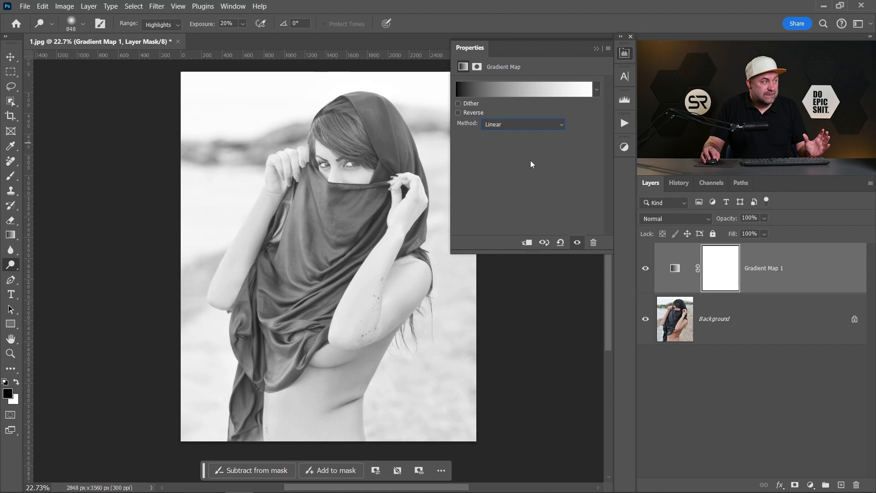
left_click(511, 129)
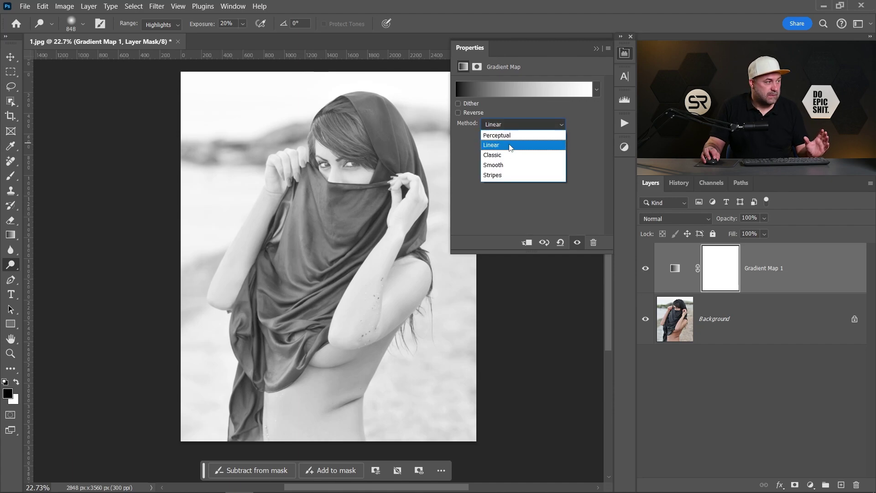
left_click(511, 155)
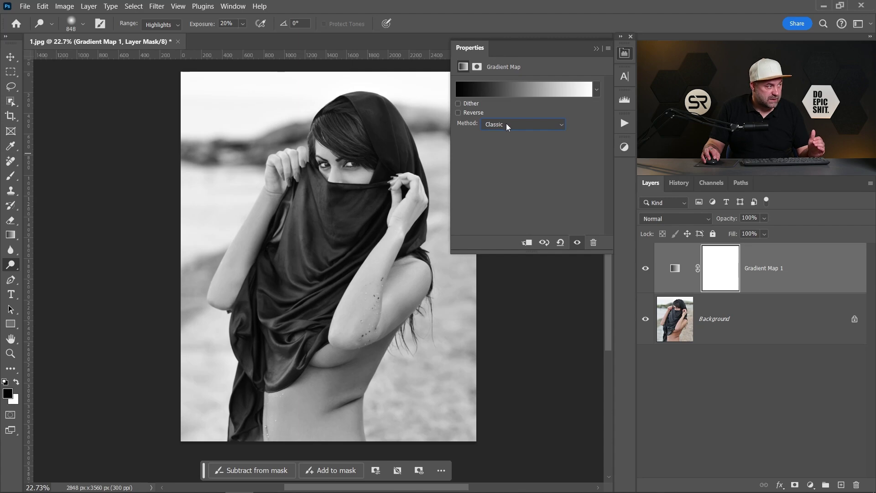
left_click(505, 123)
left_click(495, 165)
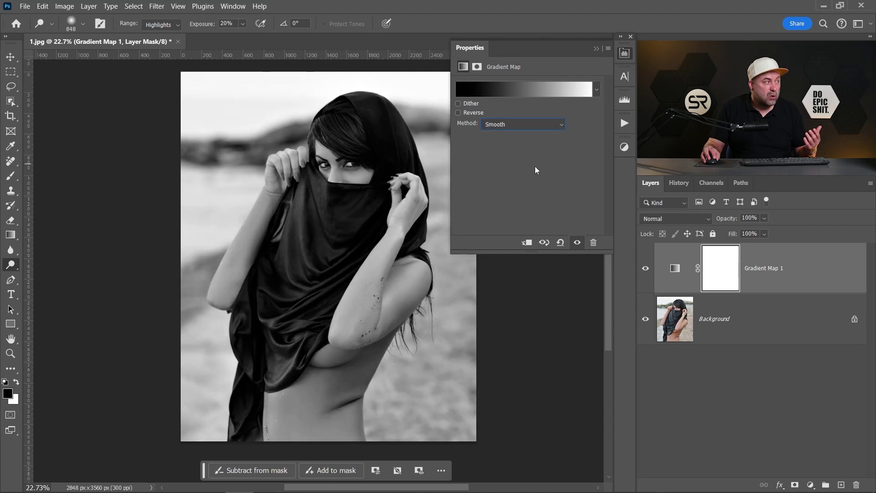
left_click(509, 125)
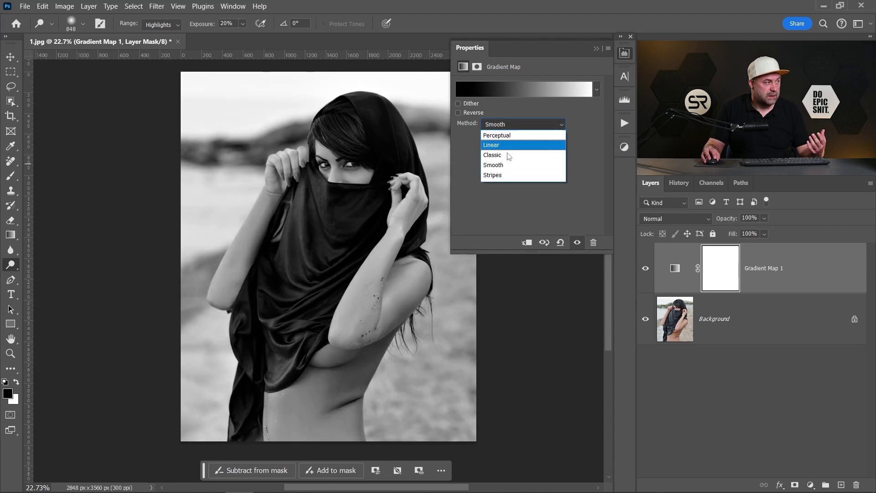
left_click(508, 175)
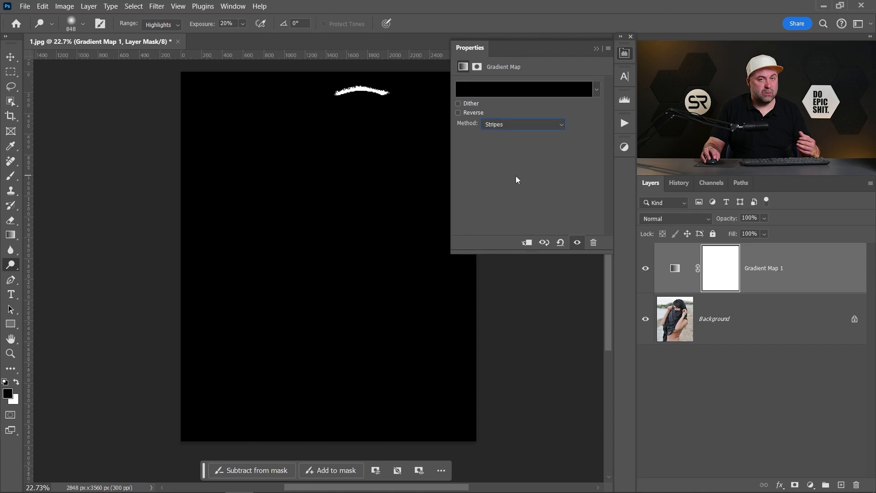
left_click(507, 127)
left_click(502, 156)
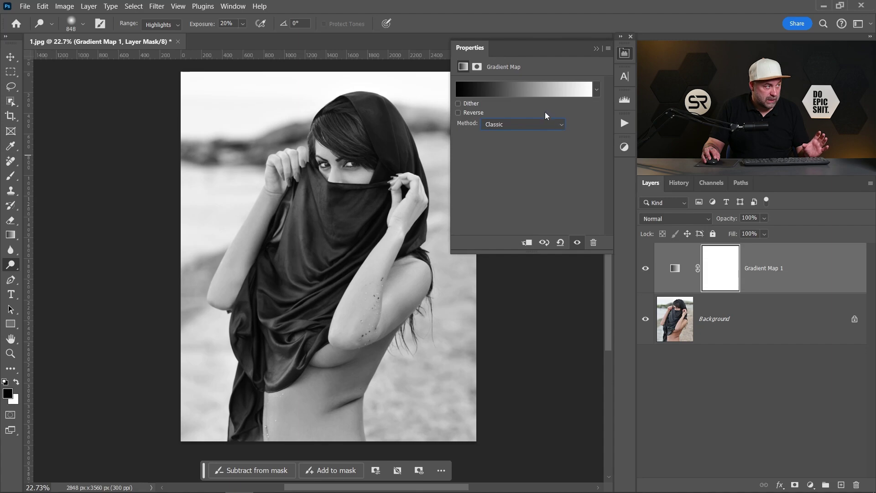
In the Gradient Editor, move the black stop to 4 and the white stop to 92, leaving the midpoint near 50
left_click(523, 89)
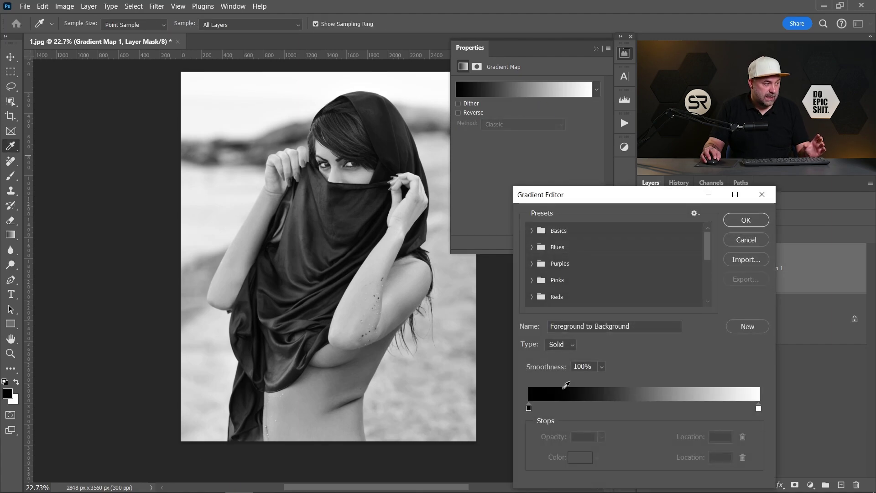
left_click(529, 408)
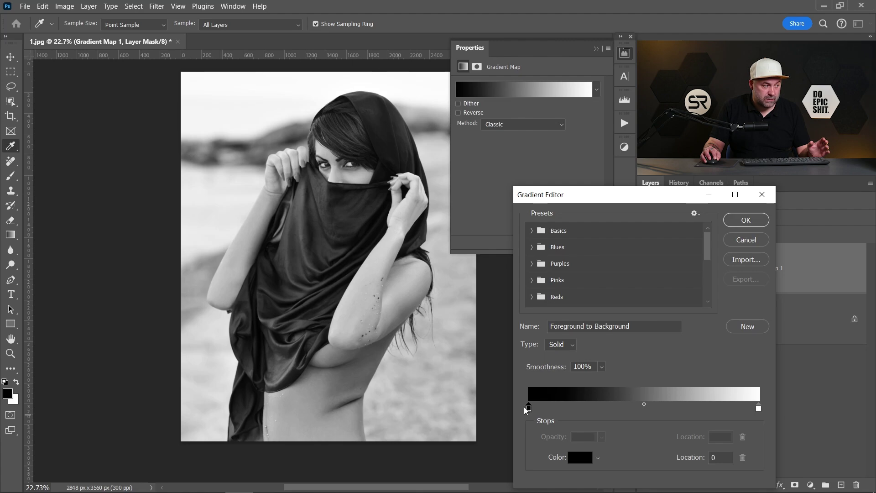
left_click(527, 409)
left_click(759, 408)
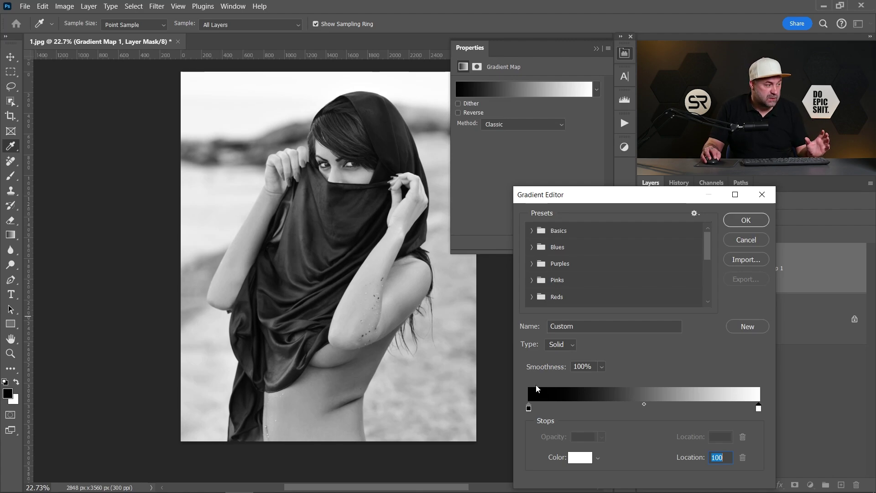
left_click(529, 408)
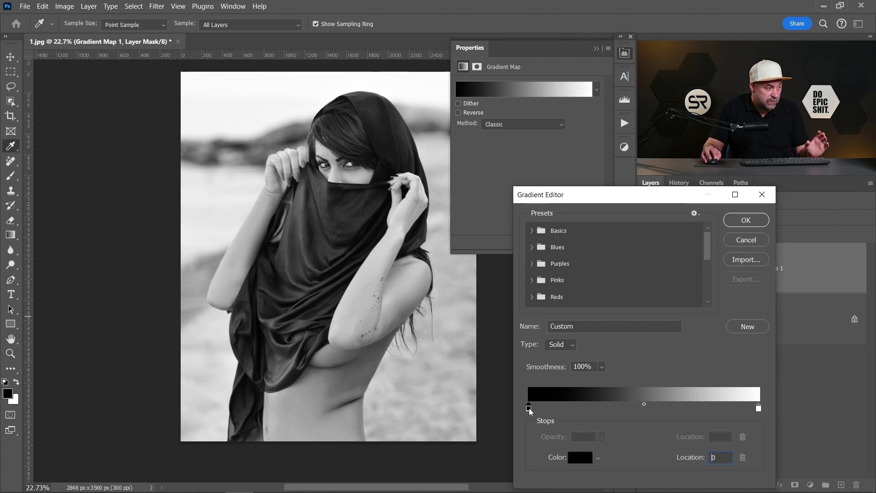
left_click_drag(538, 411, 540, 411)
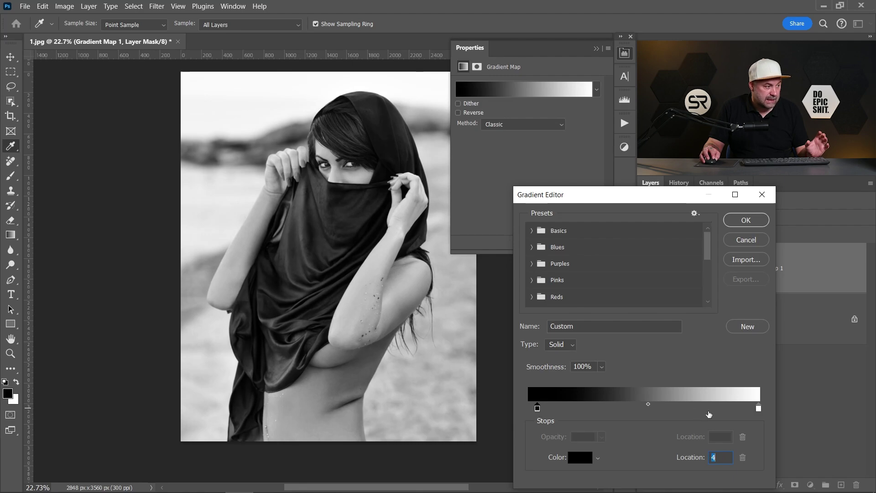
left_click_drag(759, 410, 746, 410)
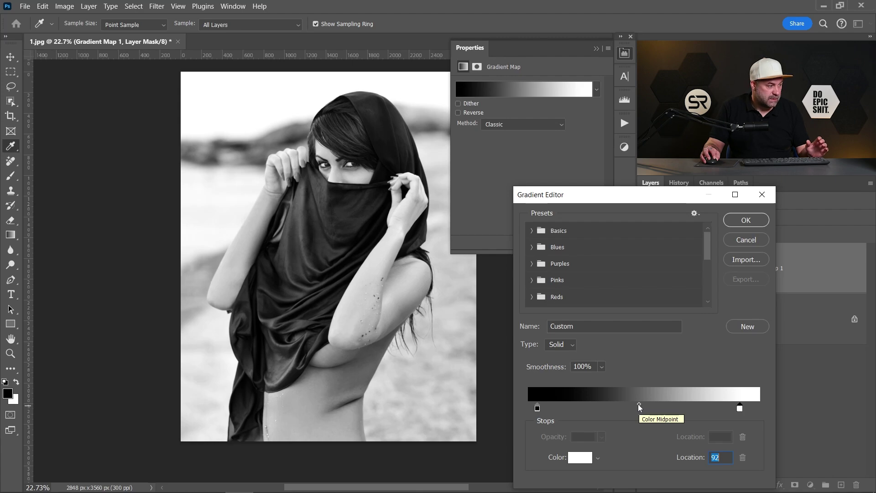
left_click(638, 405)
mouse_move(638, 404)
left_mouse_down()
mouse_move(650, 403)
mouse_move(635, 405)
left_mouse_up()
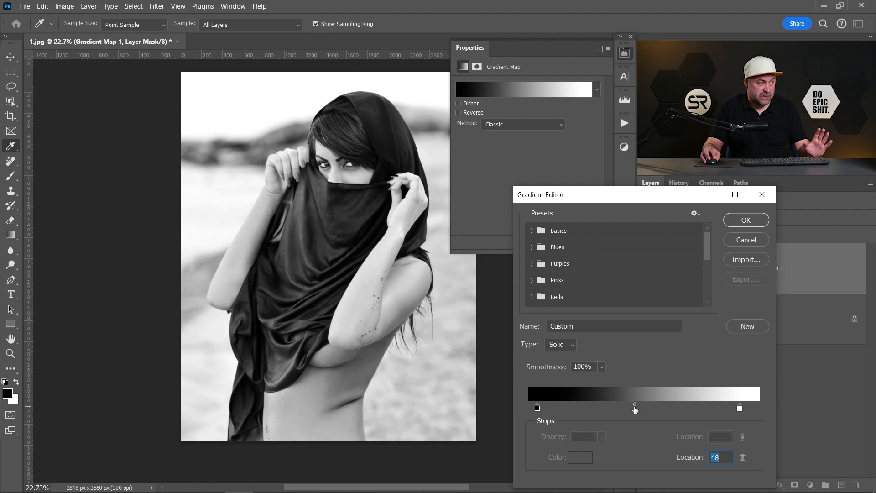
Accept the gradient, collapse Properties, and hide Gradient Map 1 to compare with the colour original
left_click(745, 220)
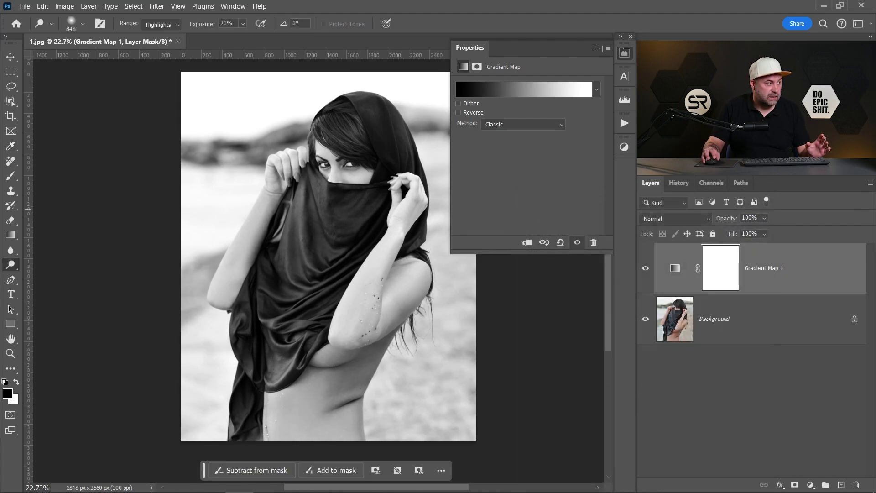
left_click(624, 54)
left_click(645, 269)
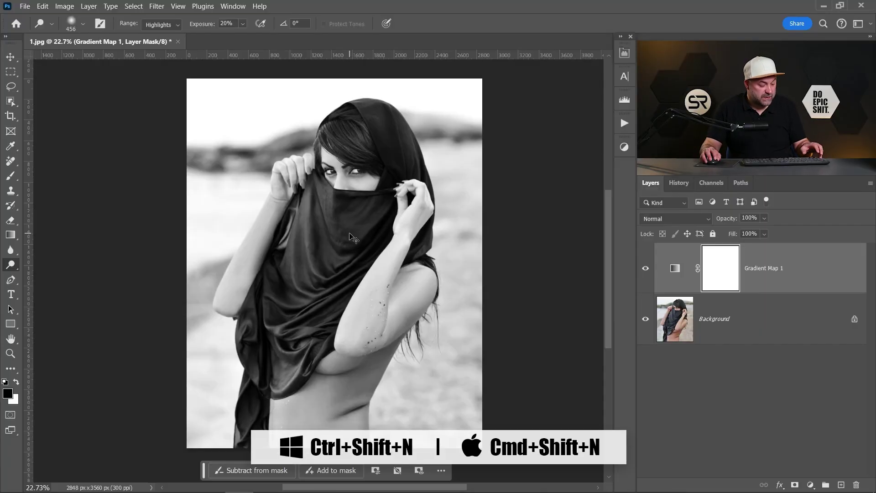
Create a new Overlay-mode layer filled with neutral 50% gray
key("ctrl+shift+n")
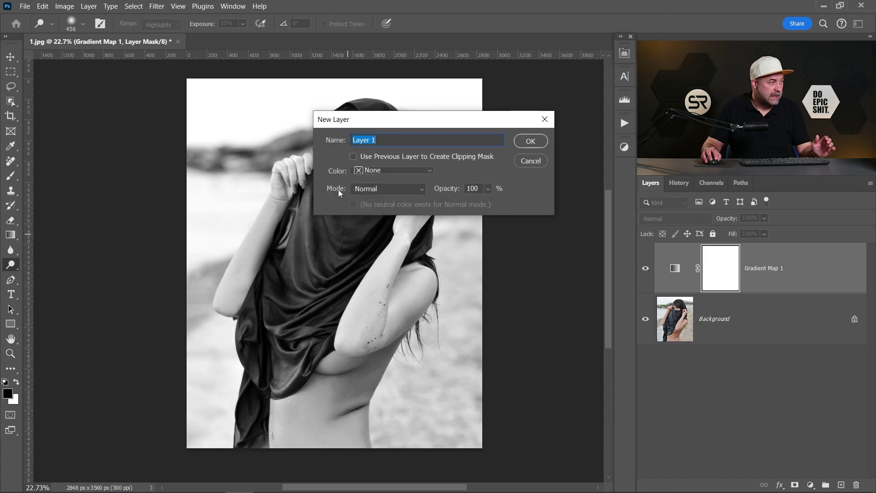
left_click(386, 190)
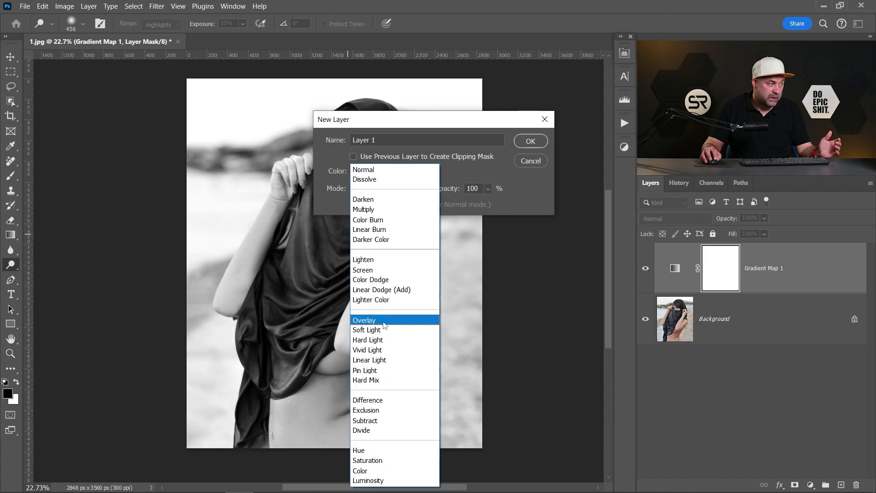
left_click(386, 315)
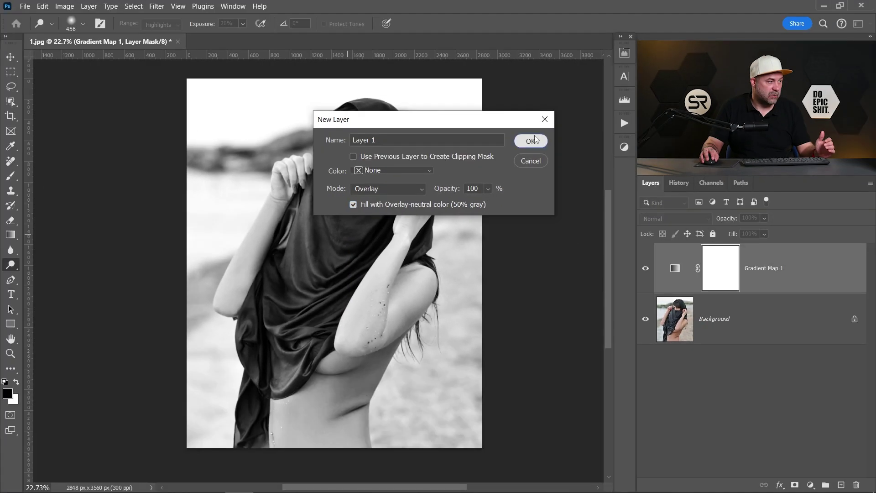
left_click(623, 158)
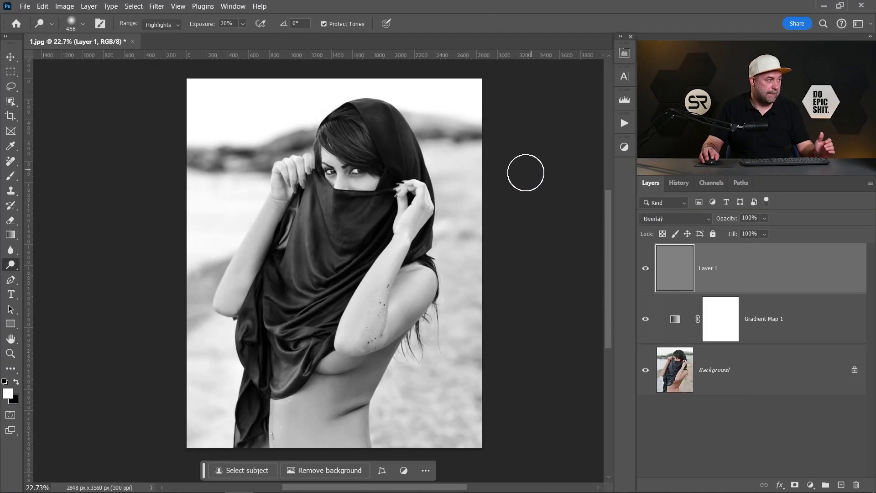
Set up the Dodge Tool with Highlights range, 30% exposure and a slightly smaller brush
right_click(11, 265)
left_click(55, 264)
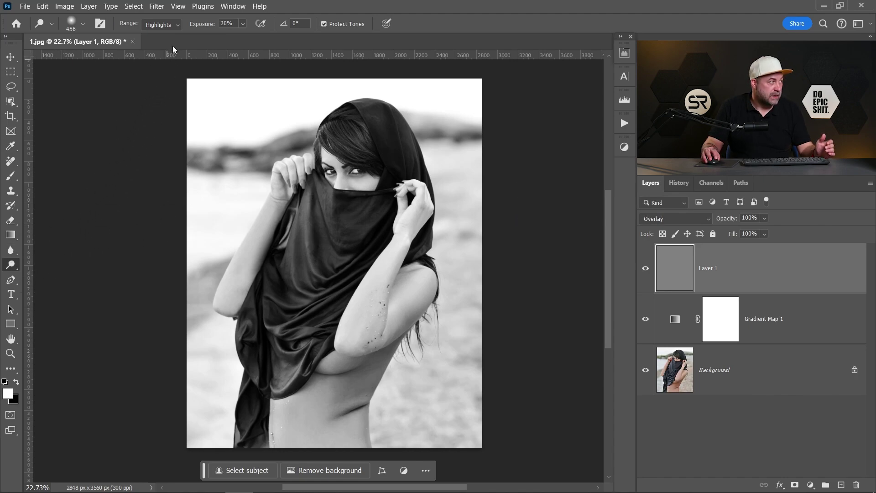
left_click(156, 54)
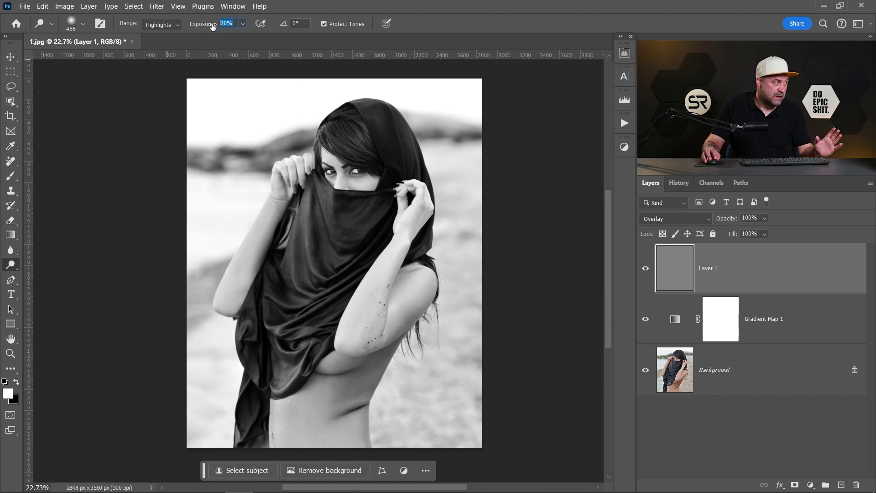
type("3")
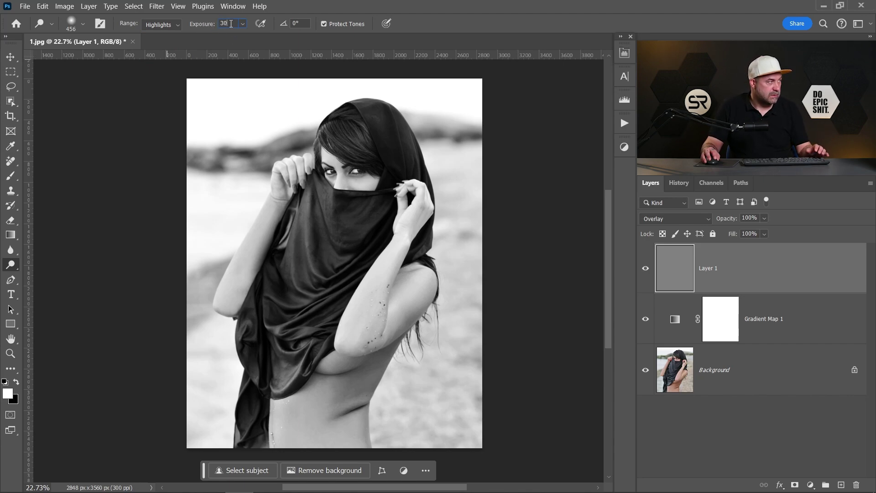
type("0")
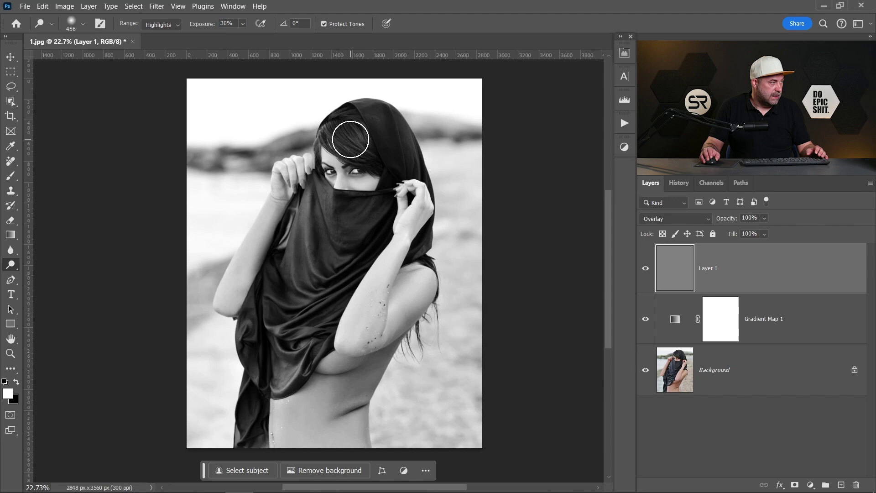
scroll(357, 136, "up", 3)
left_click_drag(358, 136, 351, 131)
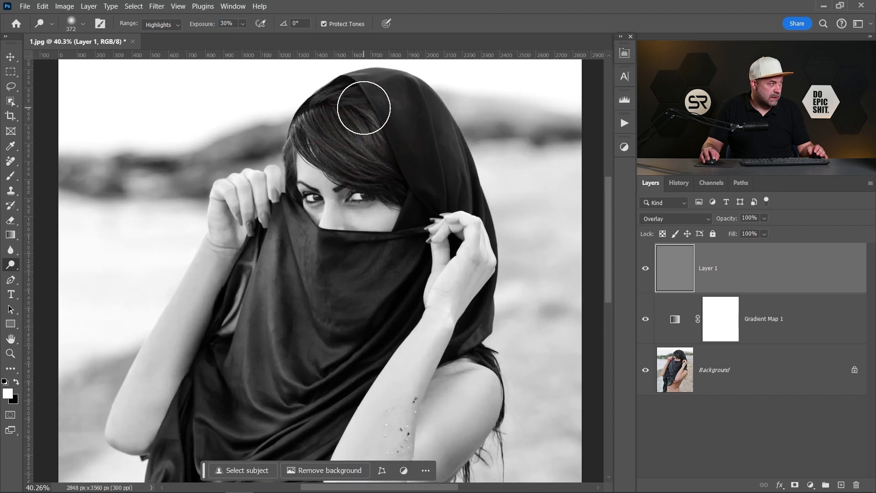
Dodge the hair, eyes, arm, torso, waist and cloth-fold highlights
left_click(352, 166)
mouse_move(351, 166)
left_mouse_down()
mouse_move(348, 184)
mouse_move(381, 231)
mouse_move(317, 158)
mouse_move(332, 216)
mouse_move(352, 225)
mouse_move(371, 211)
mouse_move(351, 274)
mouse_move(353, 156)
left_mouse_up()
mouse_move(389, 186)
left_mouse_down()
mouse_move(393, 210)
mouse_move(363, 318)
mouse_move(355, 318)
mouse_move(383, 217)
left_mouse_up()
mouse_move(362, 268)
left_mouse_down()
mouse_move(310, 318)
mouse_move(257, 461)
mouse_move(343, 358)
mouse_move(297, 375)
mouse_move(313, 433)
left_mouse_up()
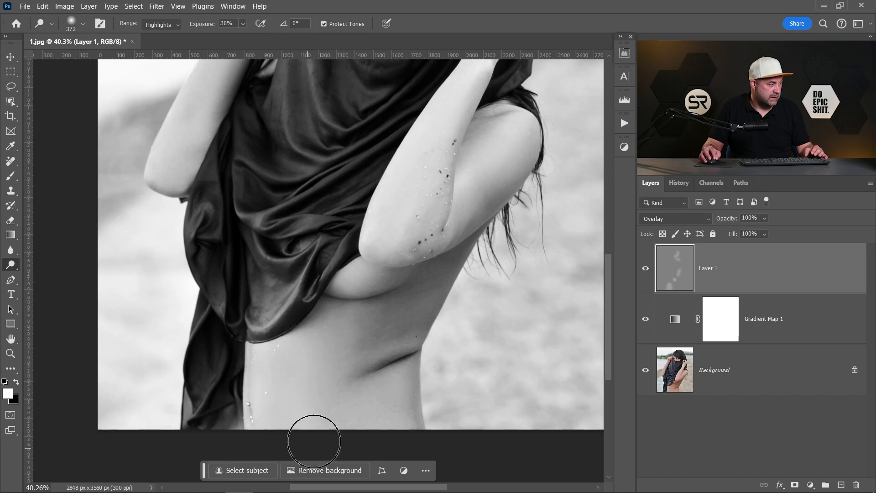
left_click_drag(333, 196, 334, 290)
scroll(333, 258, "down", 2)
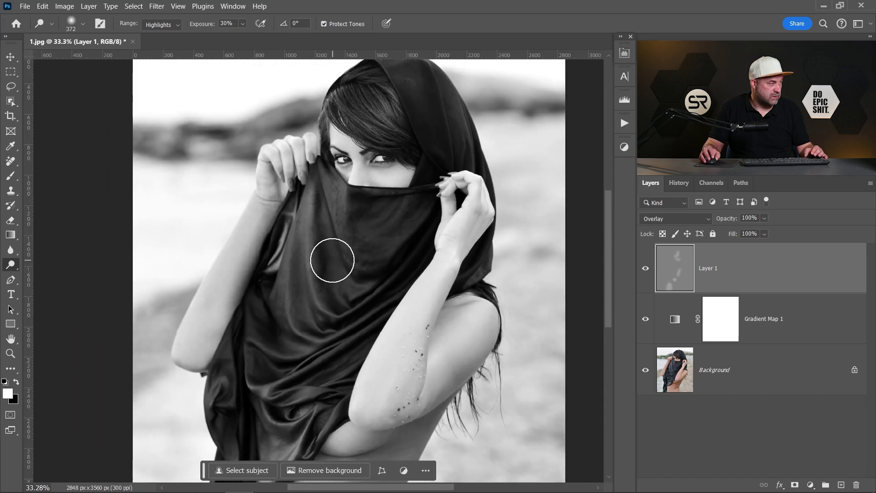
left_click_drag(332, 260, 335, 187)
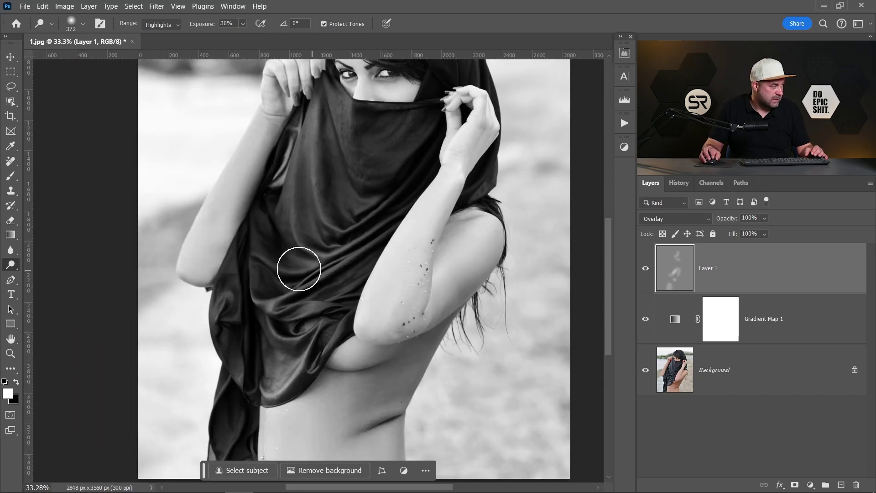
scroll(297, 263, "down", 1)
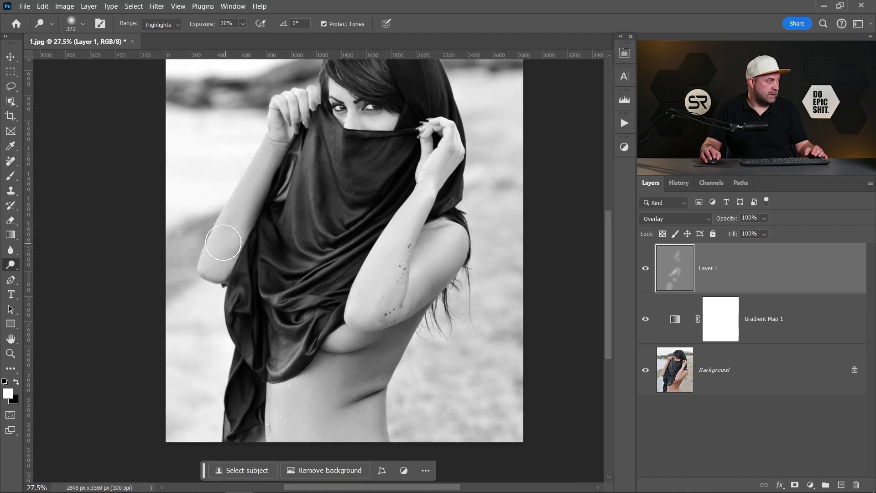
Switch to the Burn Tool with Range set to Shadows and a brush about a third the size
right_click(15, 268)
left_click(48, 275)
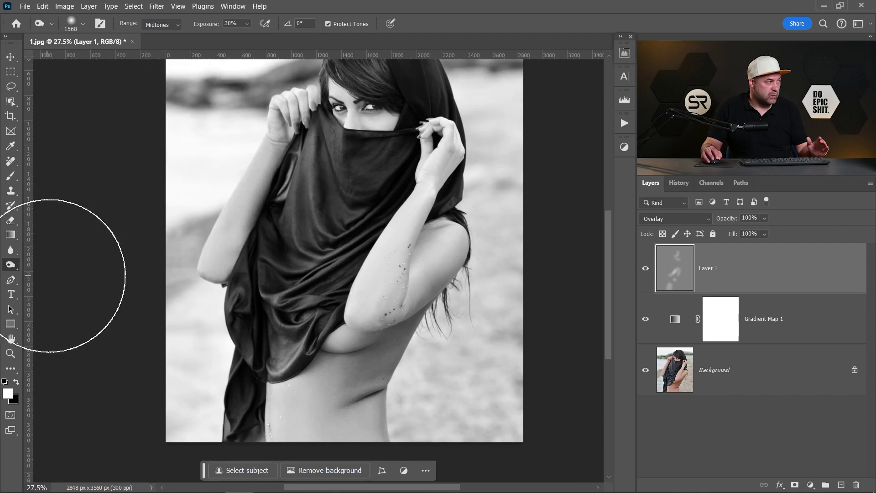
left_click(161, 25)
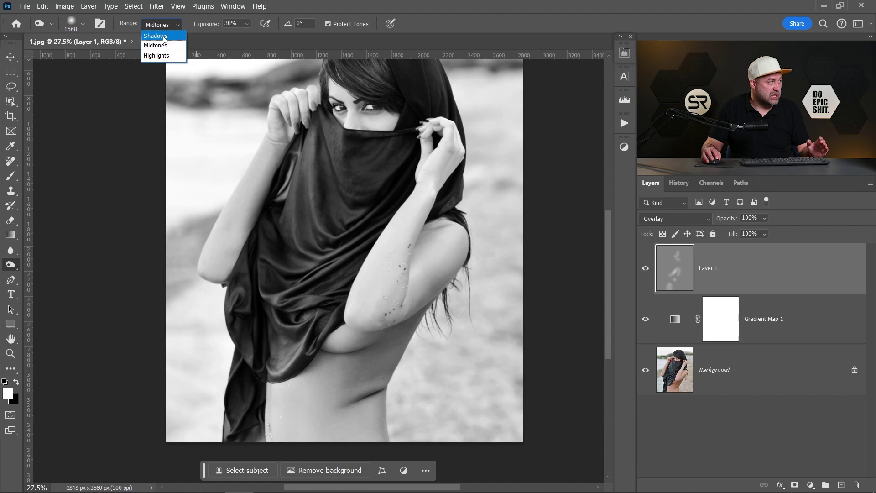
left_click(172, 34)
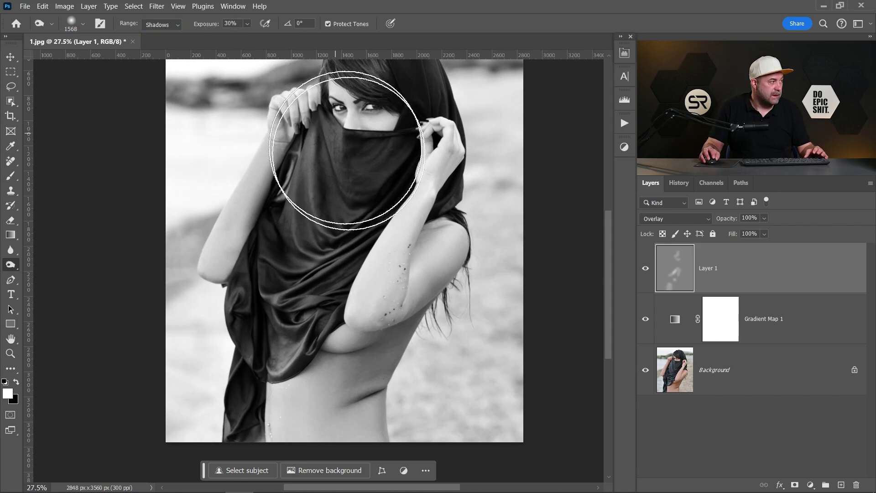
scroll(391, 156, "up", 2)
scroll(390, 121, "up", 1)
left_click_drag(404, 144, 391, 137)
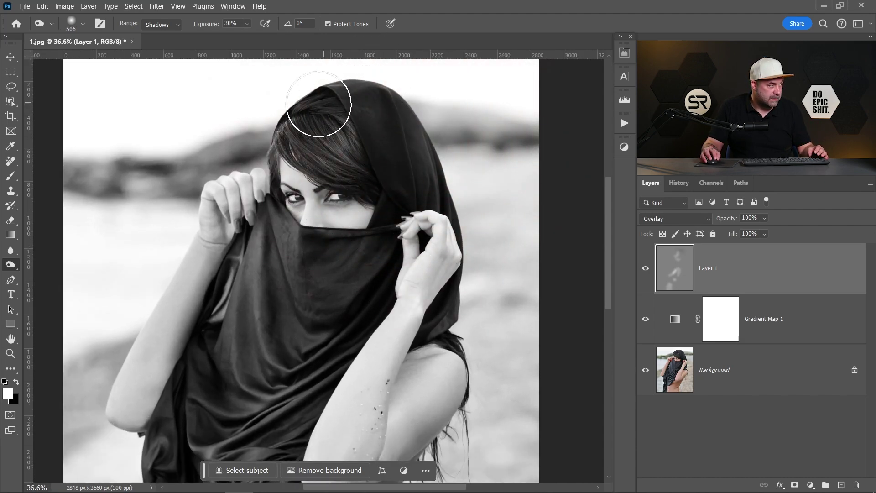
Burn the headscarf shadows and the lower cloth folds
left_click_drag(353, 247, 410, 148)
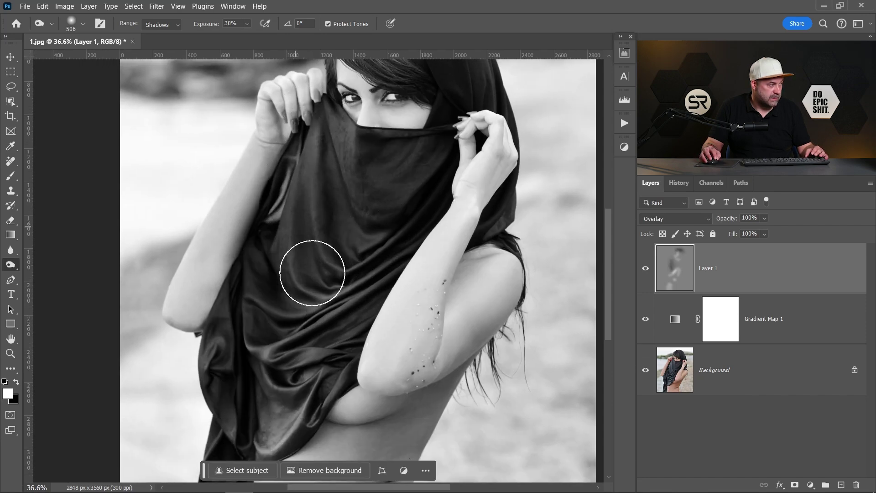
left_click_drag(334, 317, 344, 231)
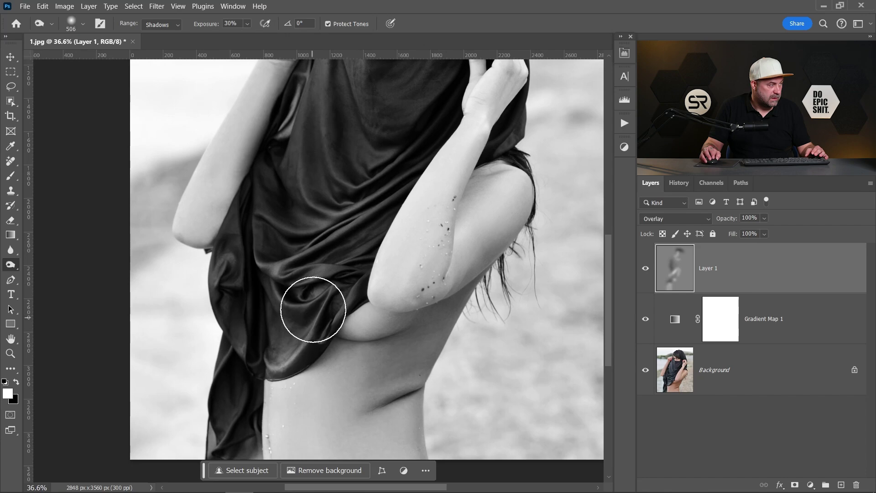
scroll(313, 309, "down", 2)
Burn the right beach background on Midtones with a much larger brush, then set Range to Highlights
left_click(160, 24)
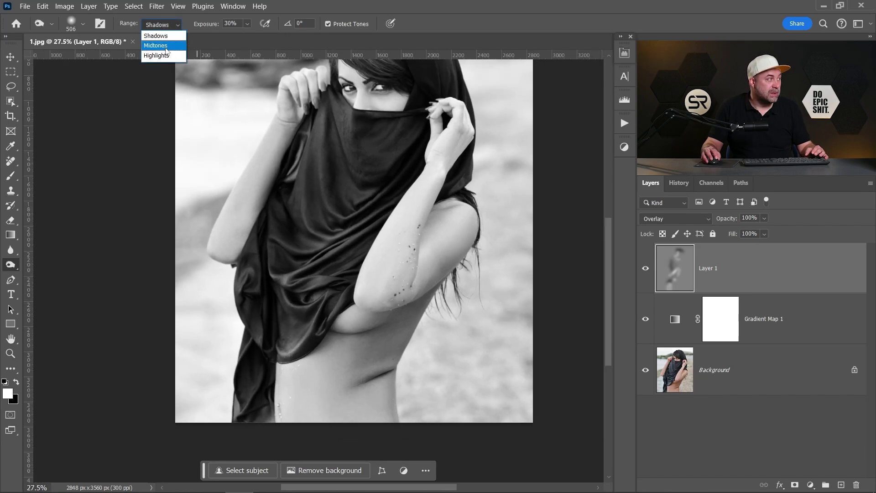
left_click(166, 47)
left_click_drag(392, 165, 352, 171)
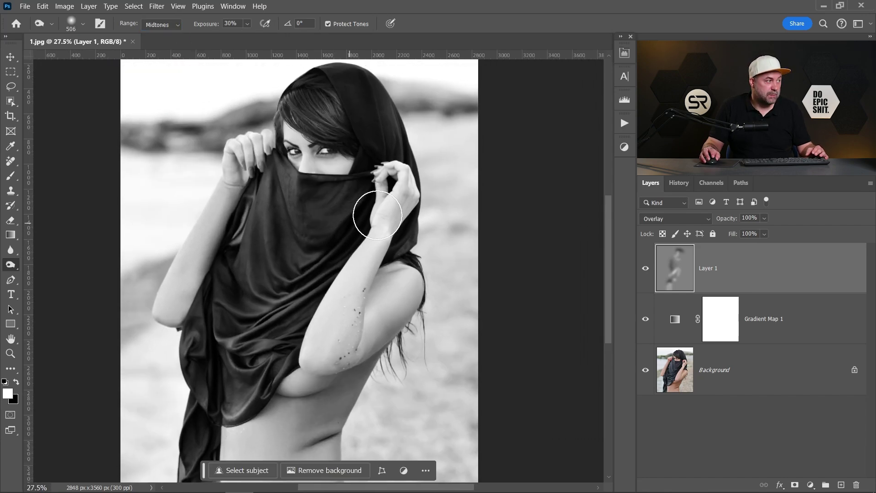
scroll(372, 206, "down", 2)
left_click_drag(424, 176, 452, 173)
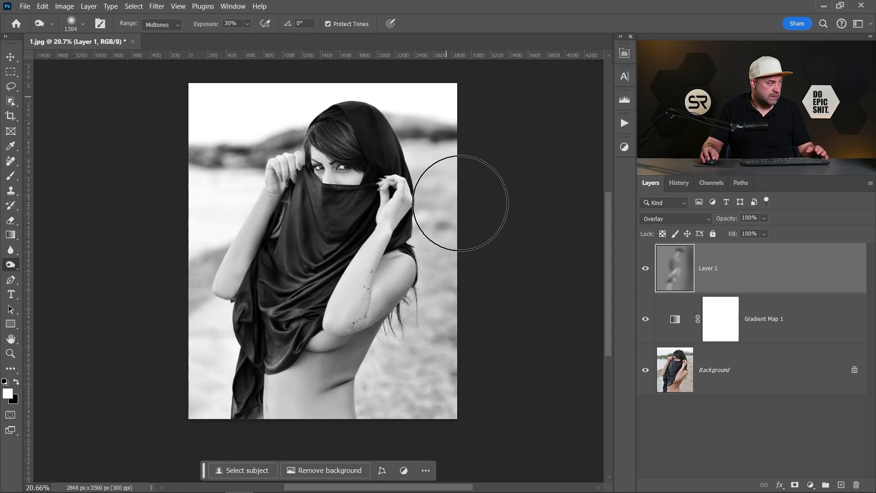
left_click(157, 25)
left_click(155, 55)
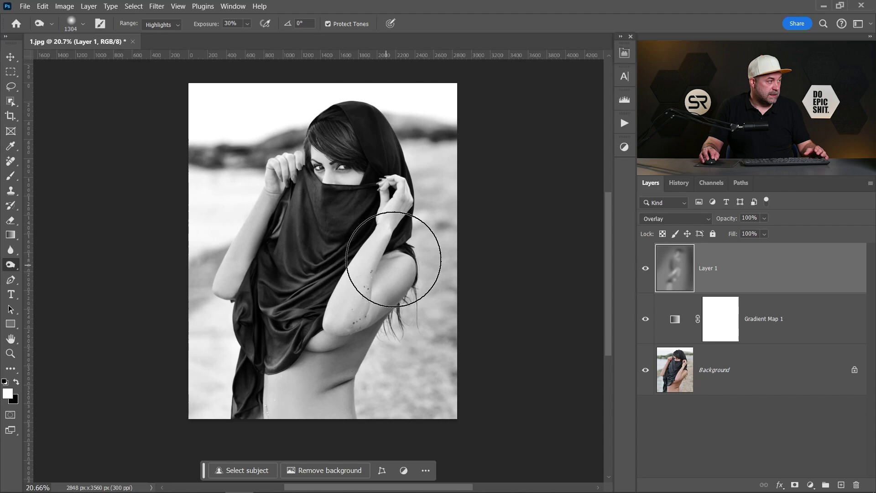
key("ctrl+plus")
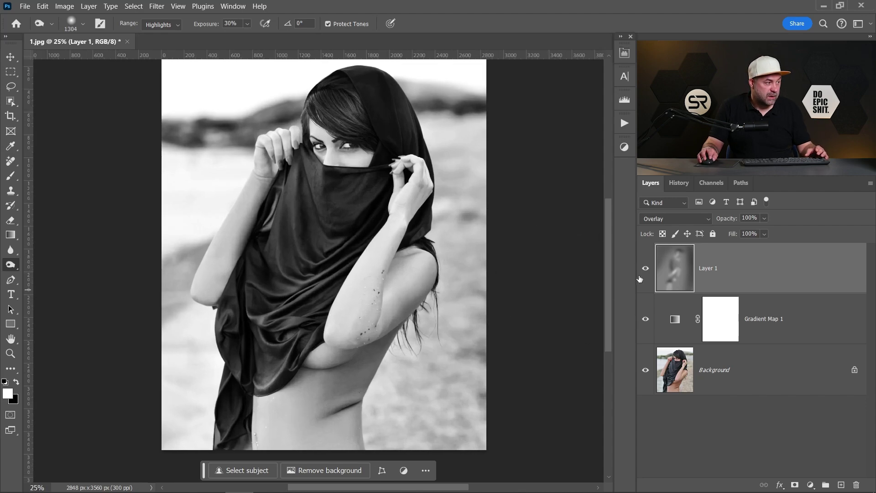
left_click_drag(393, 227, 364, 274)
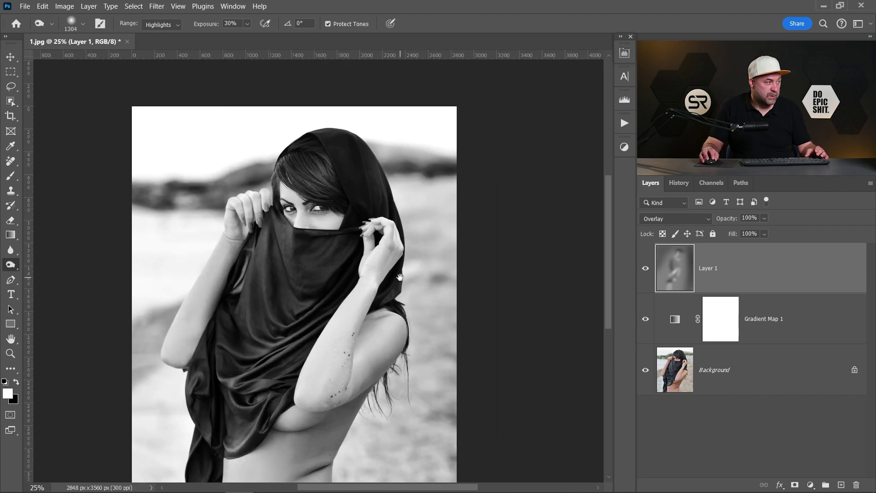
left_click(647, 272)
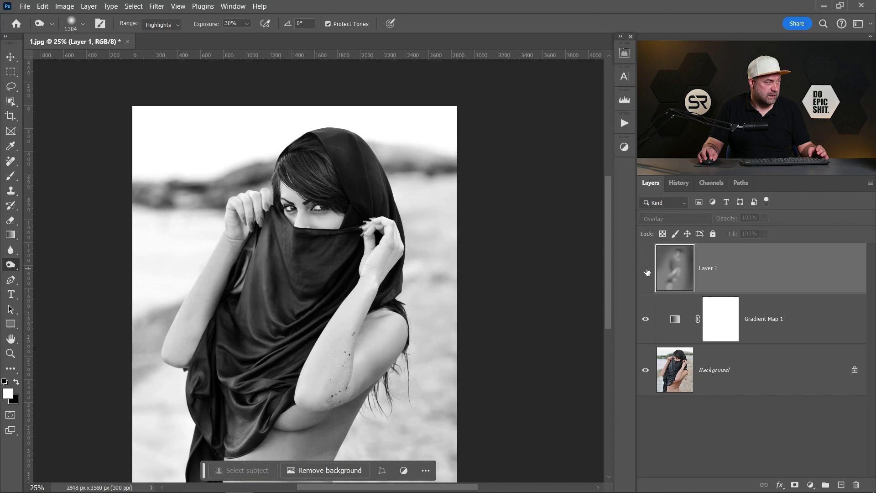
left_click(644, 270)
scroll(328, 211, "up", 5)
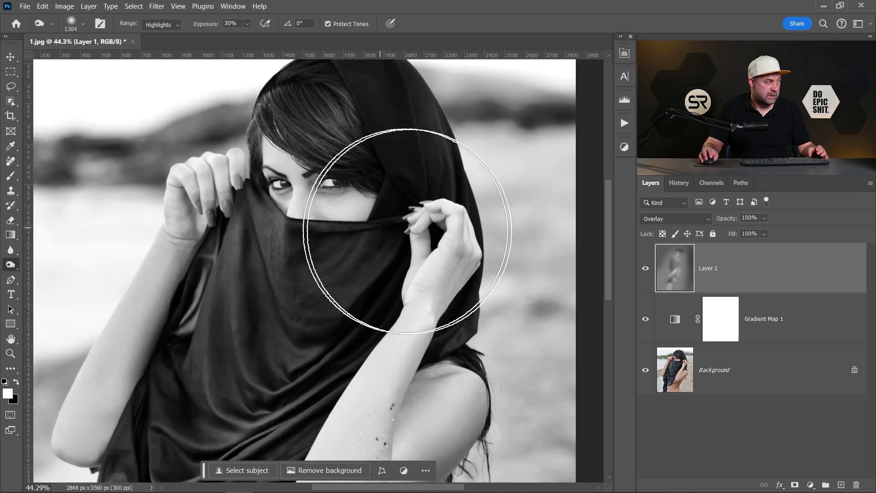
left_click_drag(249, 250, 338, 247)
left_click(644, 273)
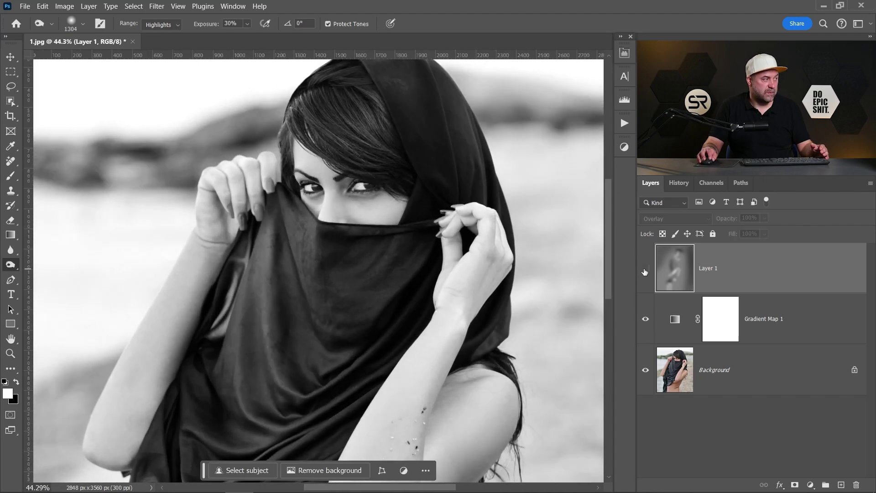
left_click(644, 273)
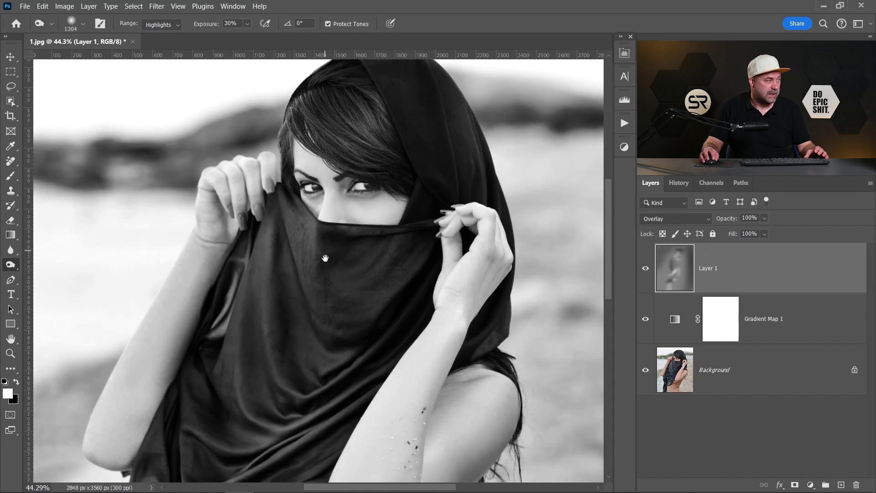
scroll(529, 350, "up", 1)
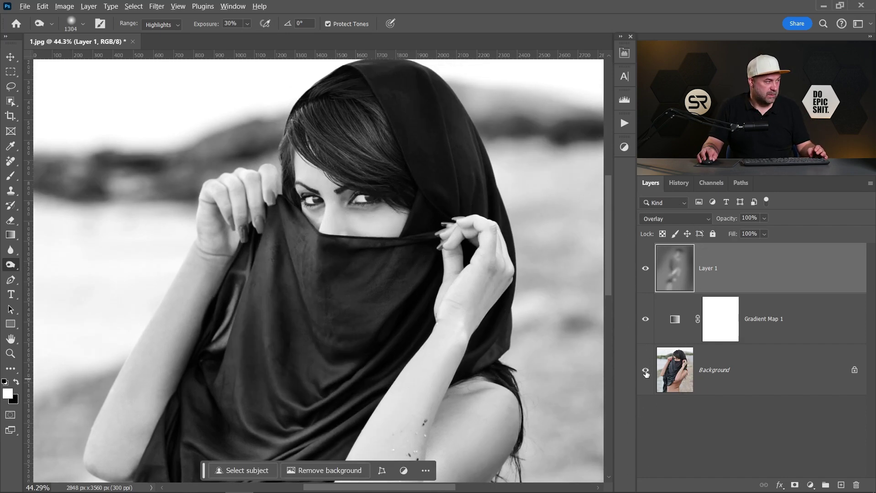
left_click(645, 371, "alt")
left_click(645, 371, "alt")
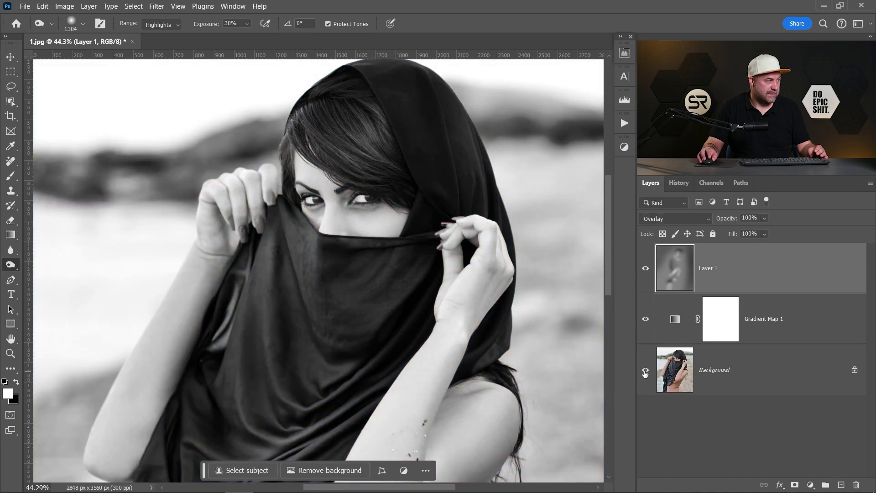